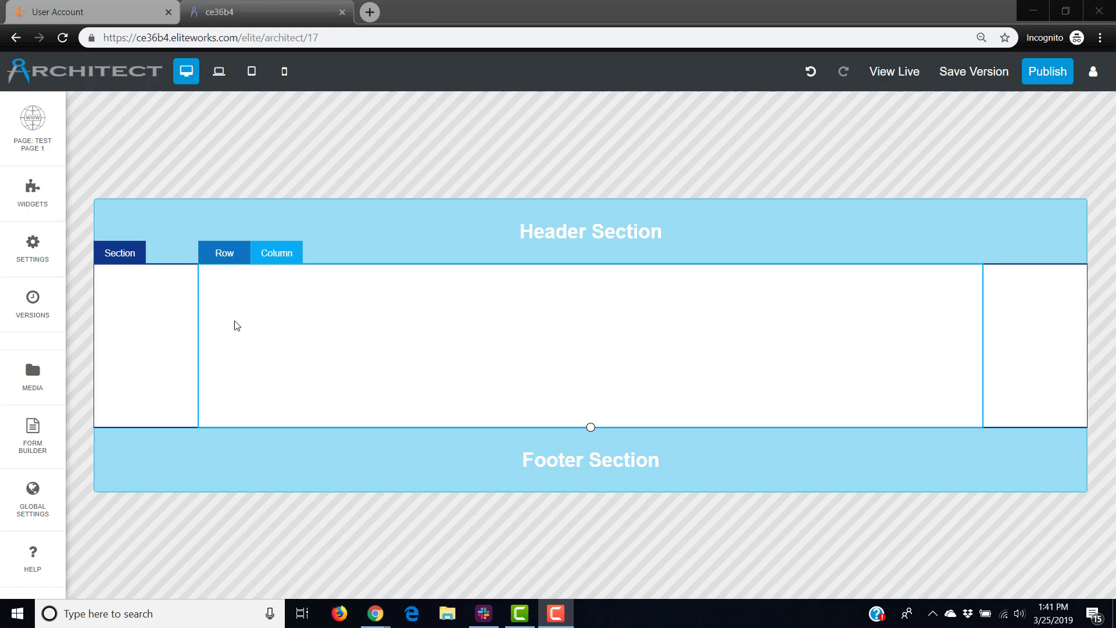
# Fill the page section's background with the amber #ffc107 swatch from its section styles.
pyautogui.click(153, 318)
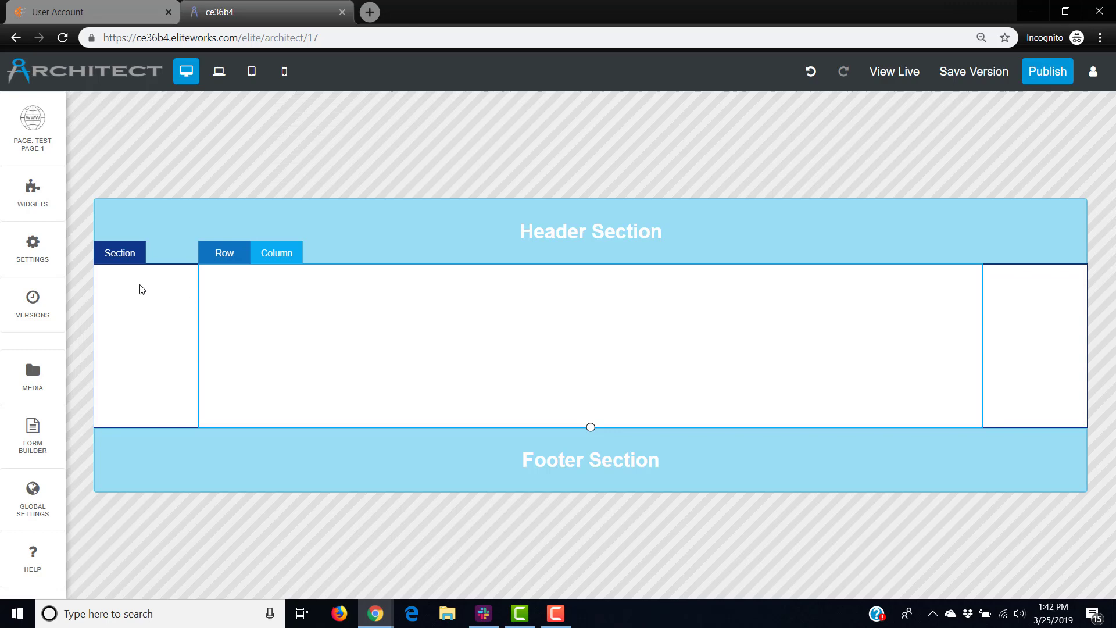
pyautogui.moveTo(119, 259)
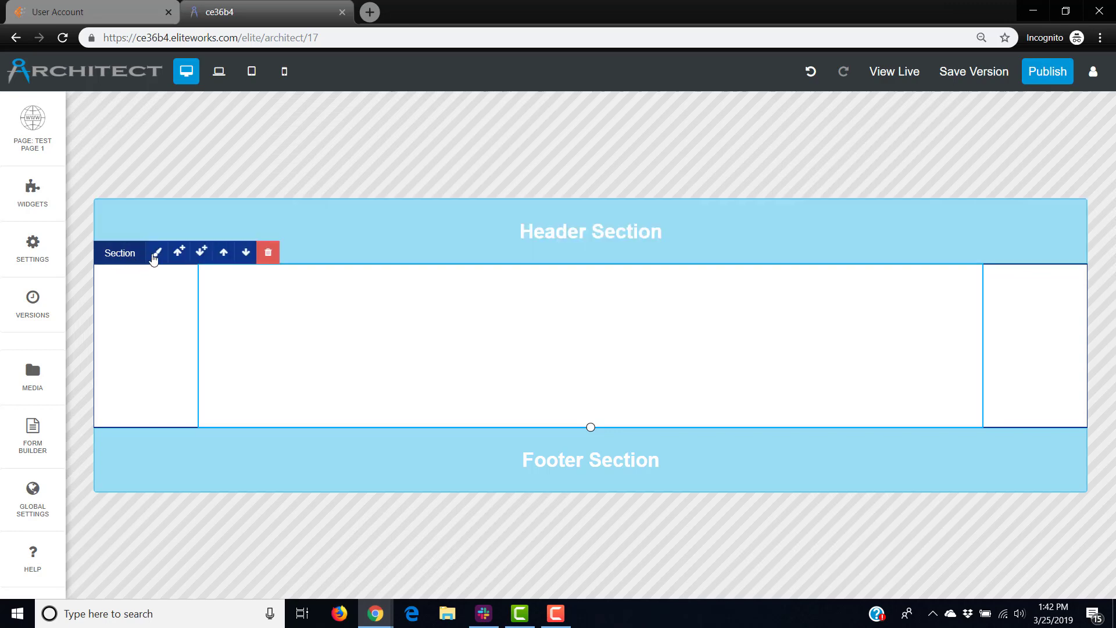
pyautogui.click(156, 254)
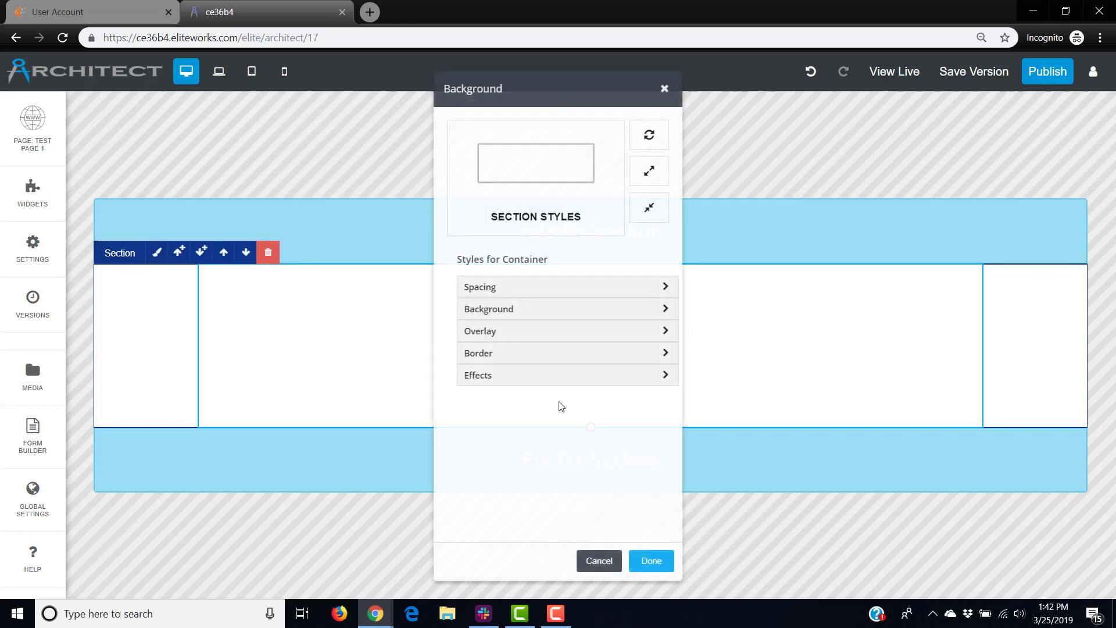
pyautogui.click(528, 314)
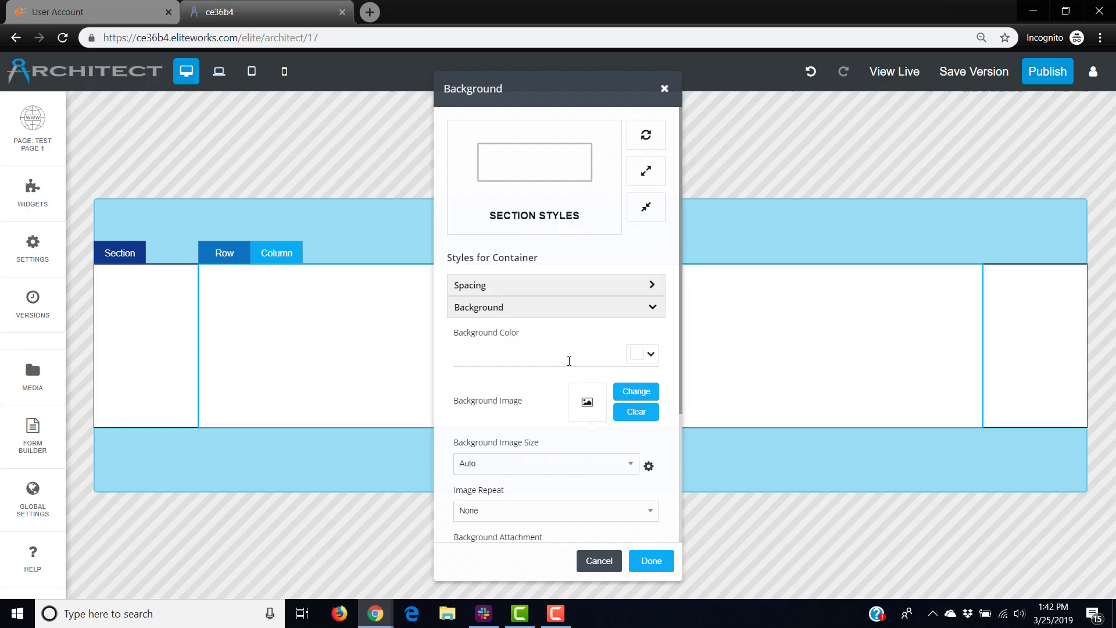
pyautogui.click(649, 355)
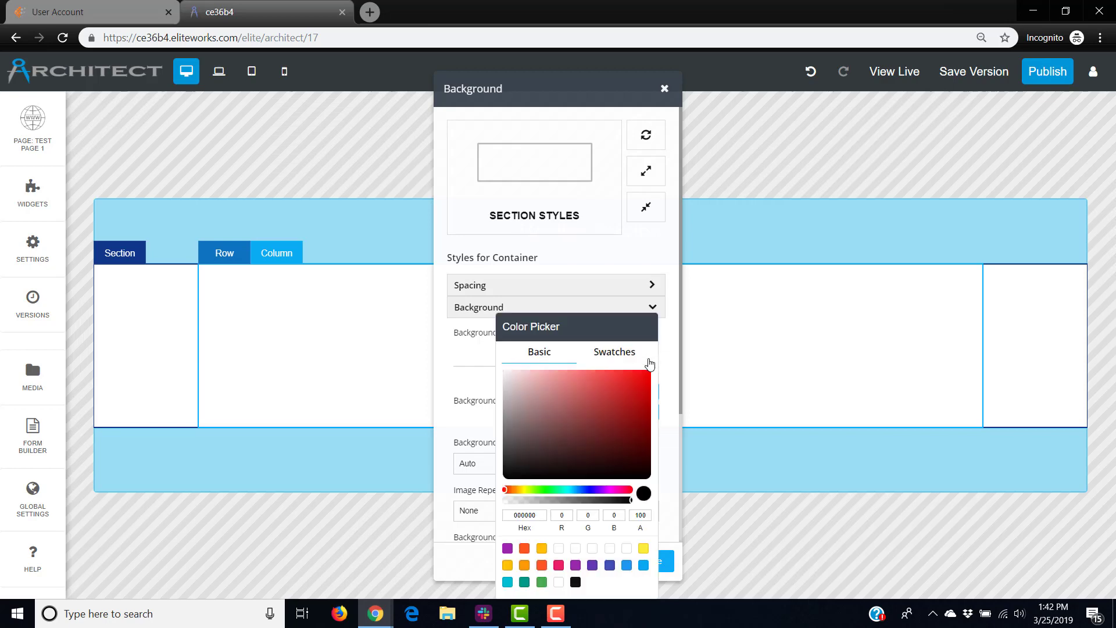
pyautogui.click(541, 548)
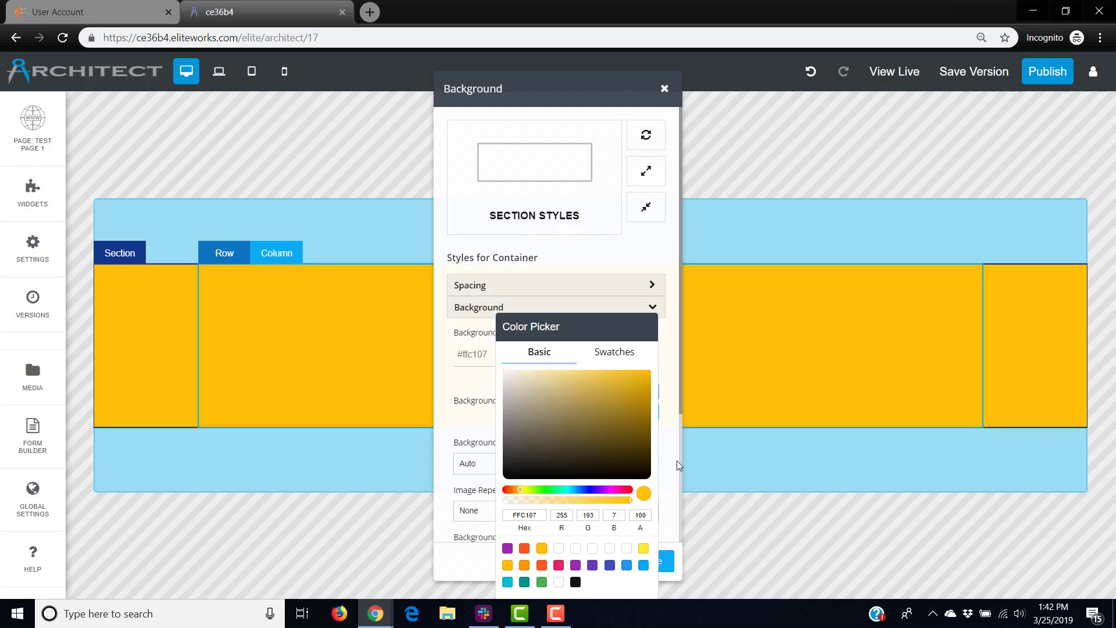
pyautogui.click(677, 461)
pyautogui.click(653, 561)
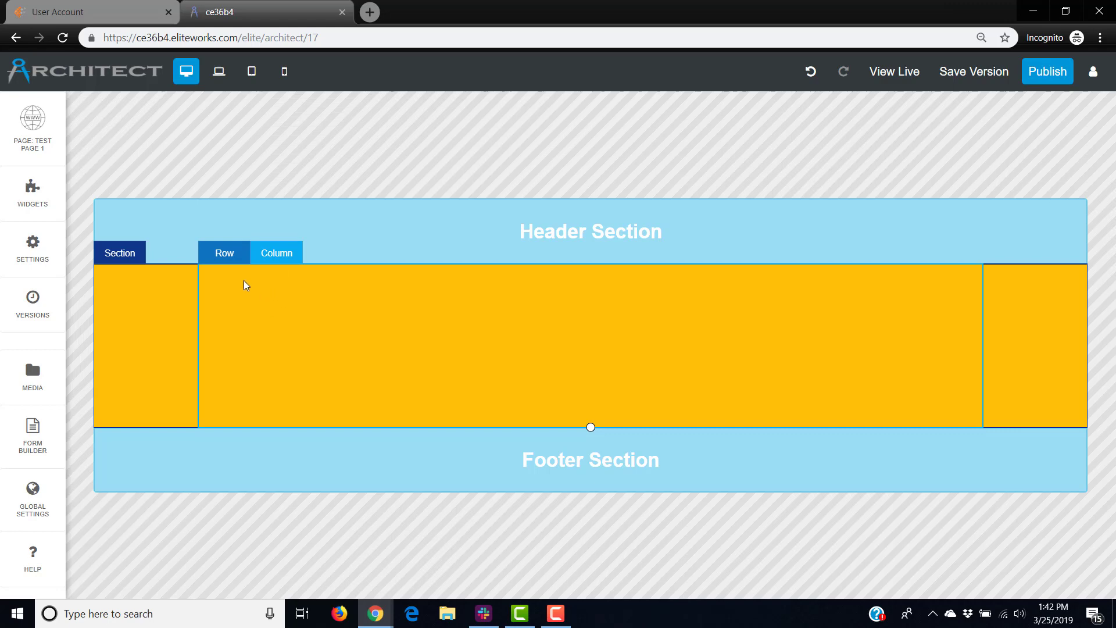
# Give the row a deep-orange #ff5722 background through its row styles.
pyautogui.click(225, 253)
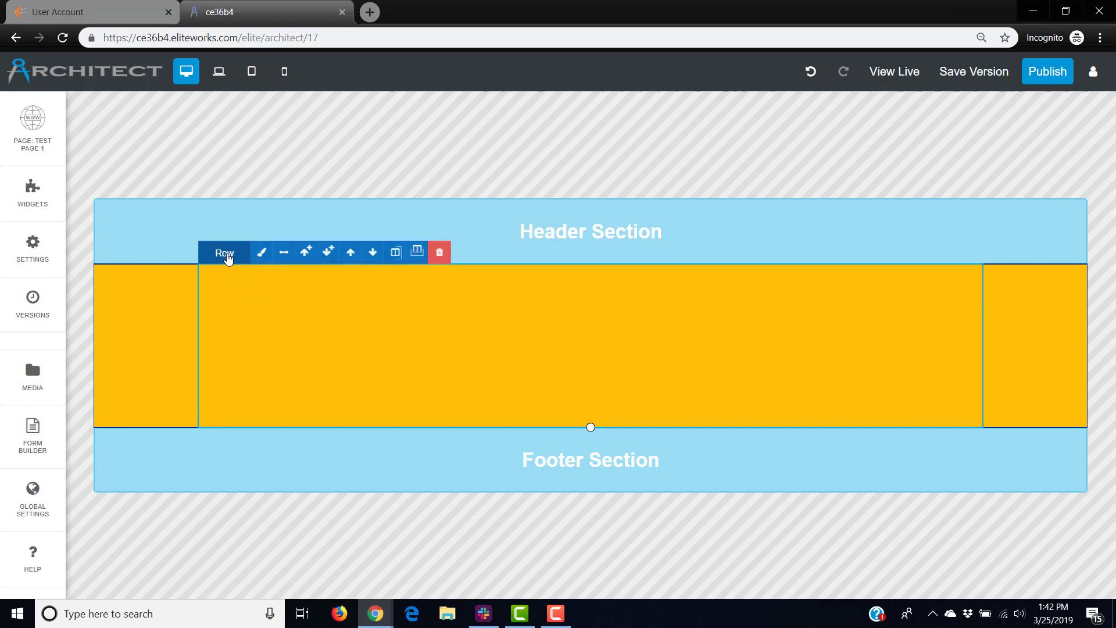
pyautogui.click(261, 255)
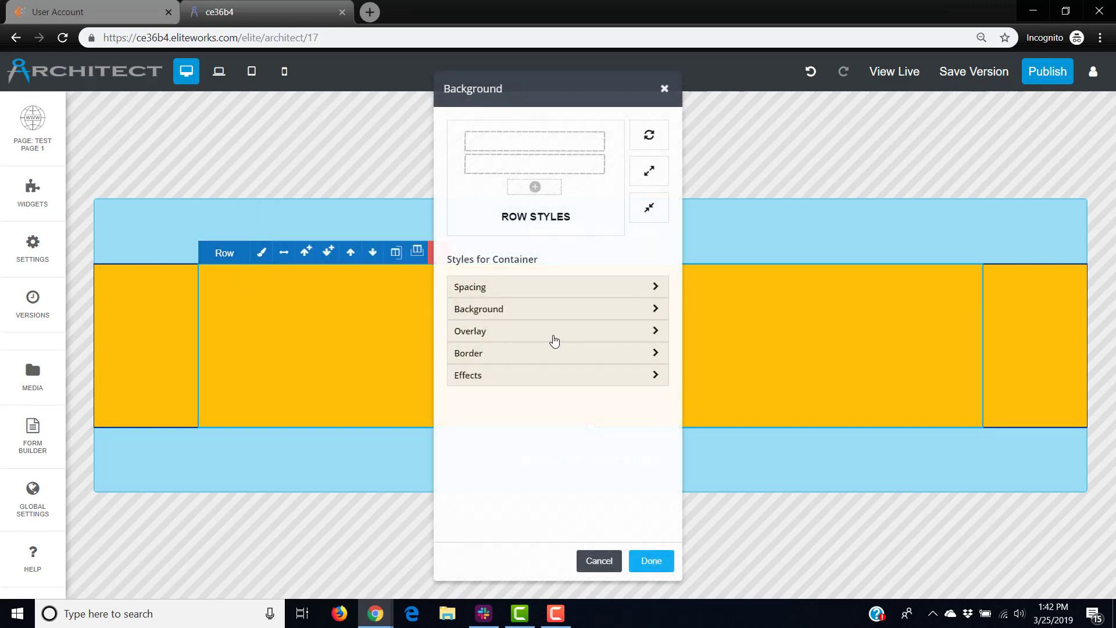
pyautogui.click(564, 316)
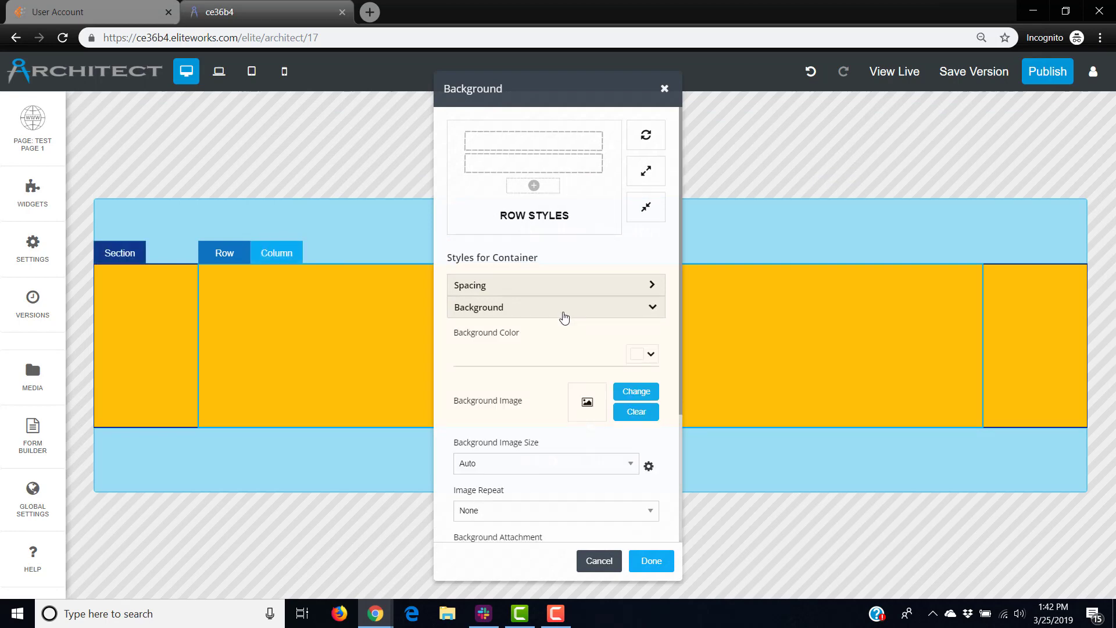
pyautogui.click(649, 361)
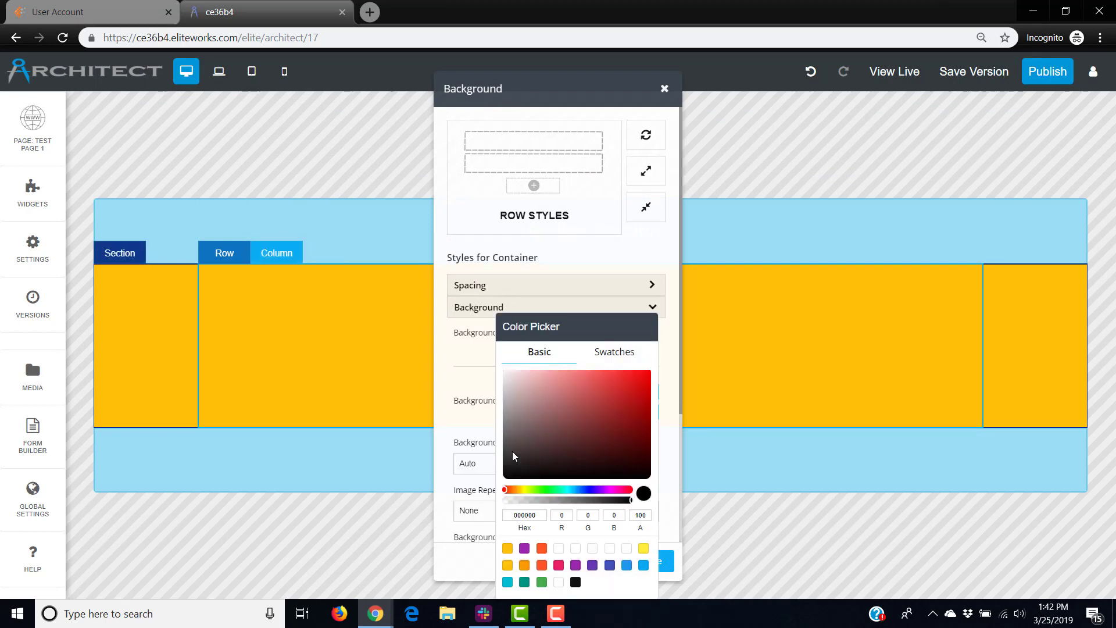
pyautogui.click(542, 548)
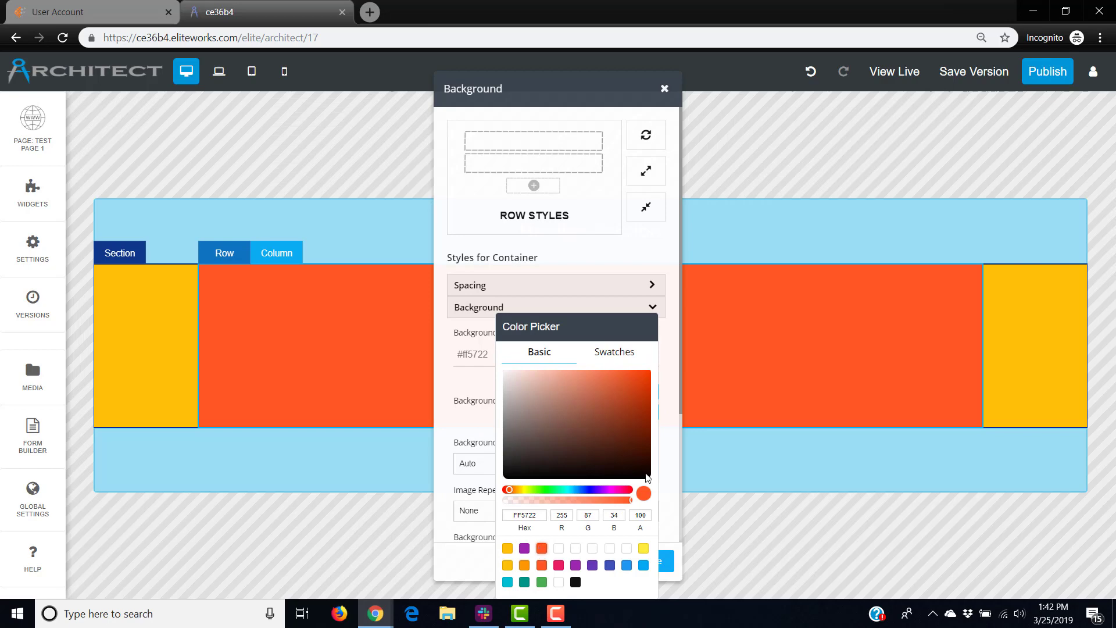
pyautogui.click(675, 461)
pyautogui.click(649, 564)
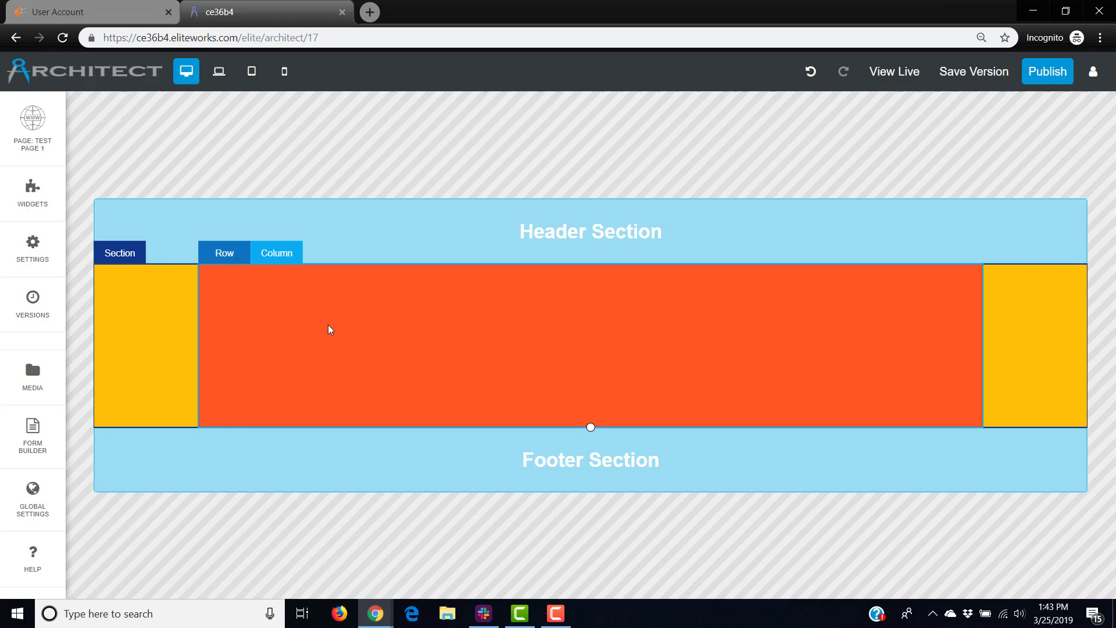
# Add a column to the right of the orange one and give it a purple #9c27b0 background.
pyautogui.click(289, 254)
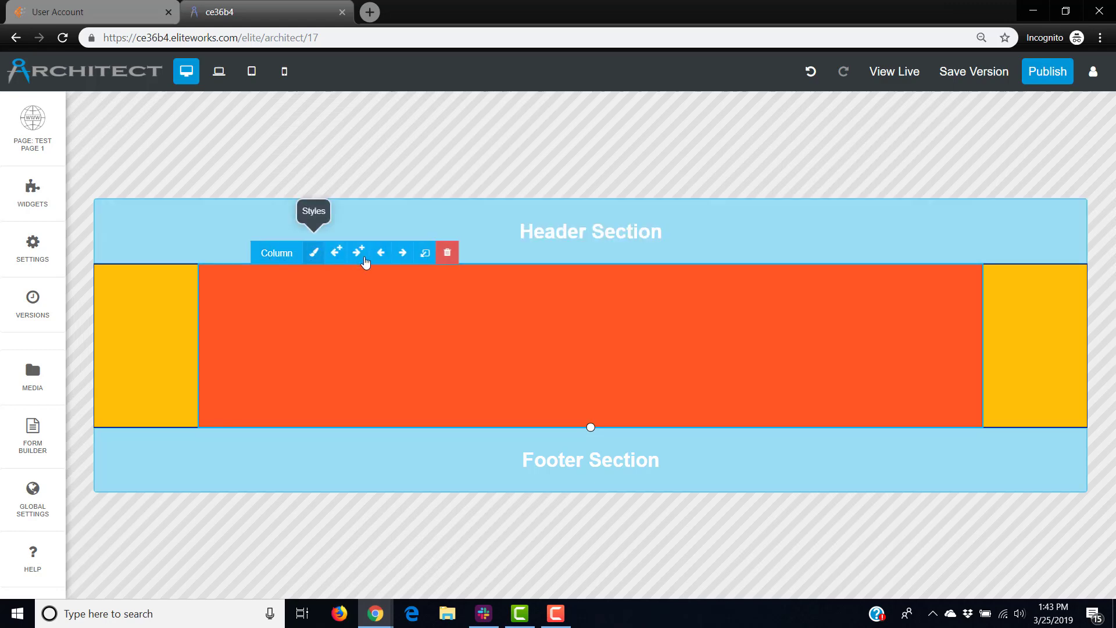
pyautogui.click(361, 254)
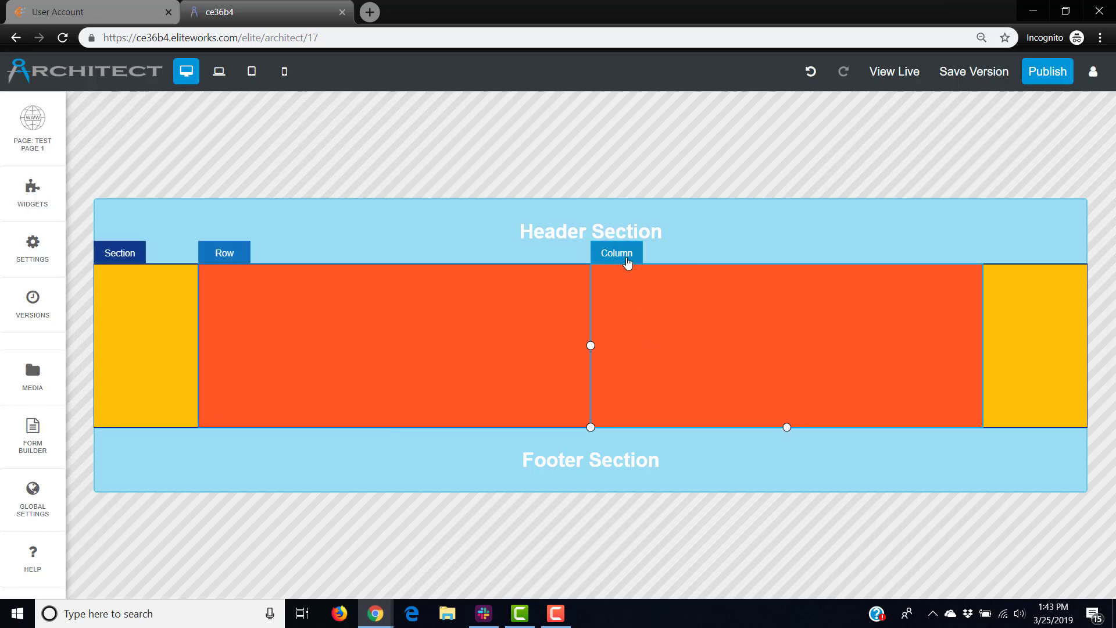
pyautogui.click(656, 256)
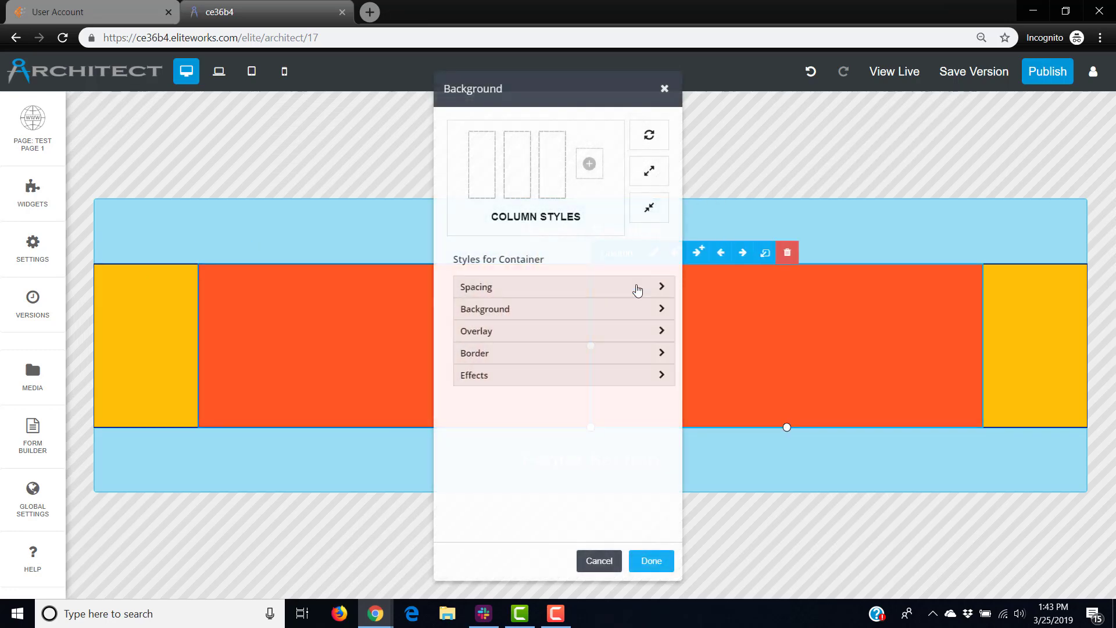
pyautogui.click(603, 313)
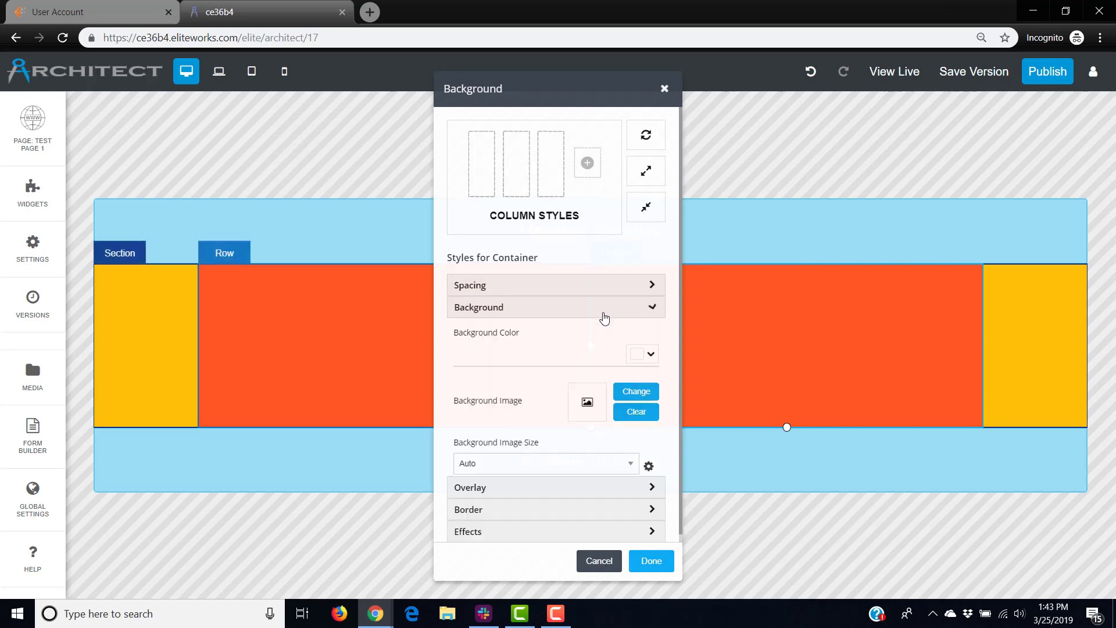
pyautogui.click(638, 355)
pyautogui.click(542, 548)
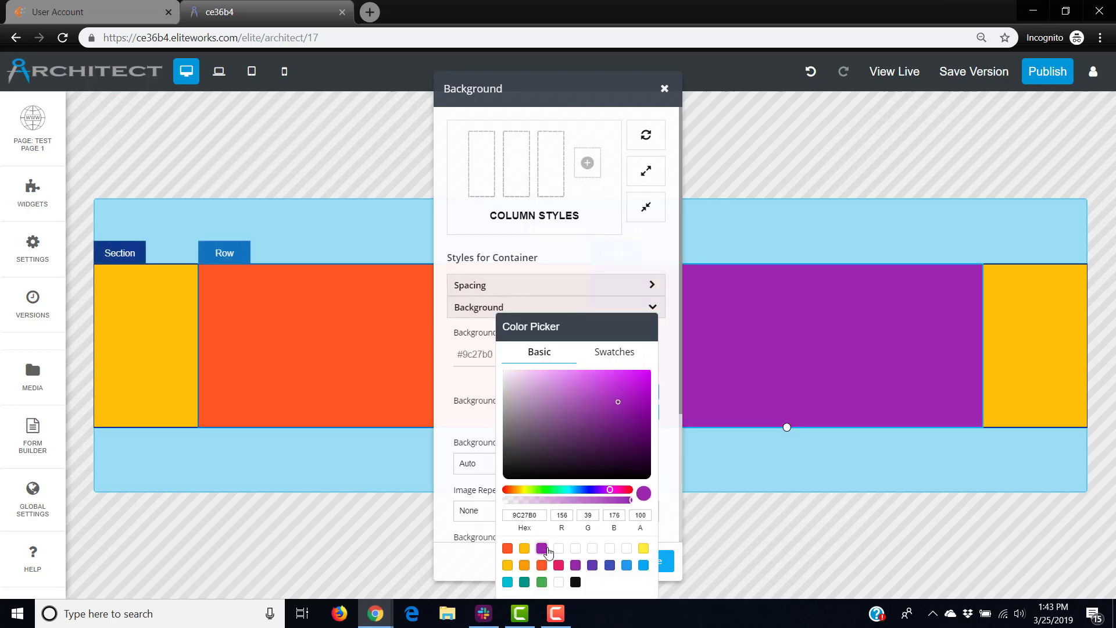
pyautogui.click(675, 471)
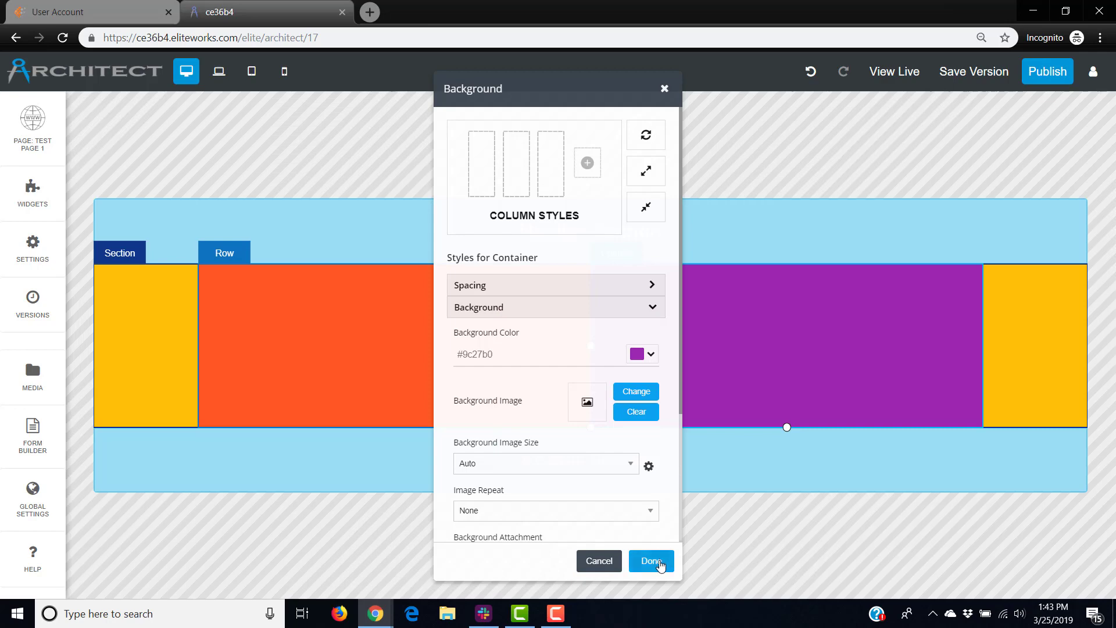
pyautogui.click(660, 562)
pyautogui.click(221, 369)
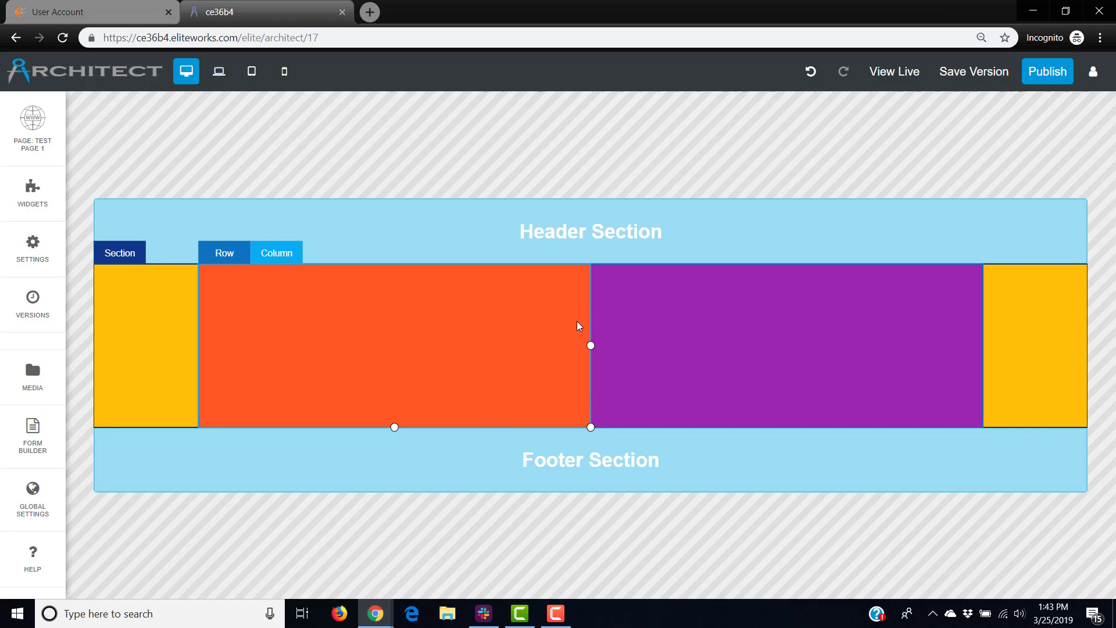
# Widen the orange column slightly, then view the page in the mobile layout.
pyautogui.moveTo(590, 346)
pyautogui.mouseDown()
pyautogui.moveTo(525, 340)
pyautogui.moveTo(615, 345)
pyautogui.moveTo(611, 359)
pyautogui.moveTo(539, 368)
pyautogui.moveTo(664, 367)
pyautogui.moveTo(574, 367)
pyautogui.moveTo(585, 361)
pyautogui.mouseUp()
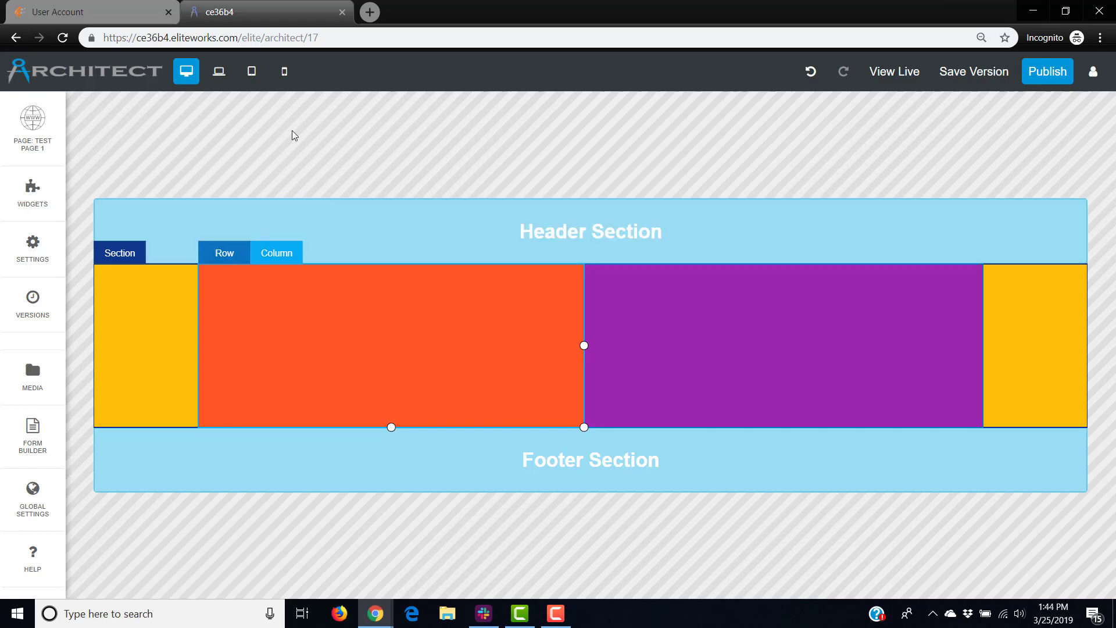
pyautogui.click(287, 80)
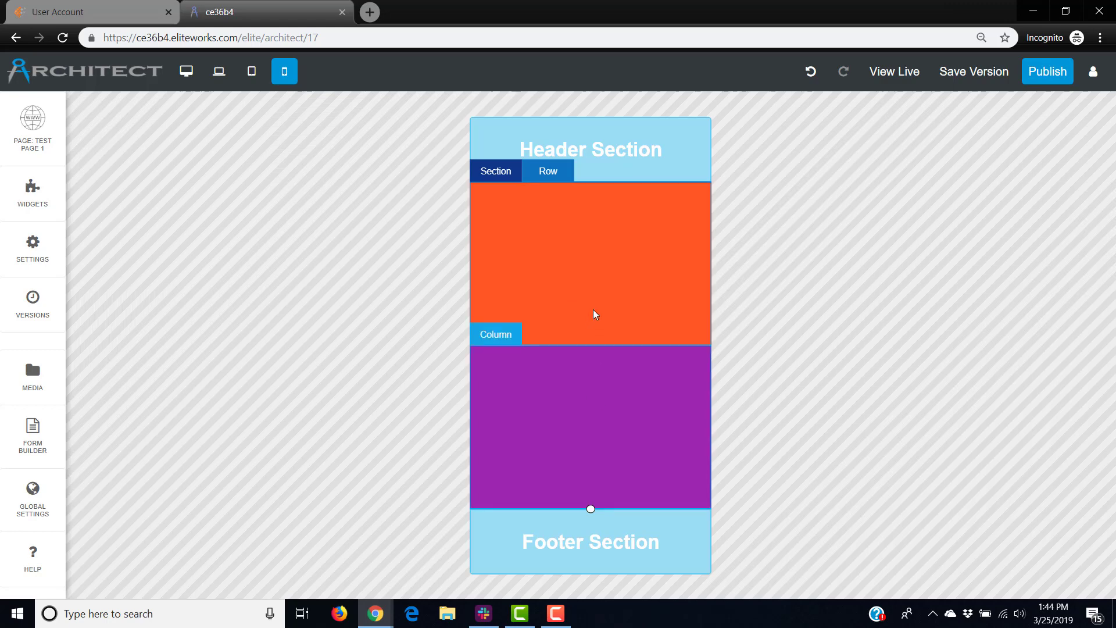
# Switch the canvas back to the desktop preview.
pyautogui.click(186, 71)
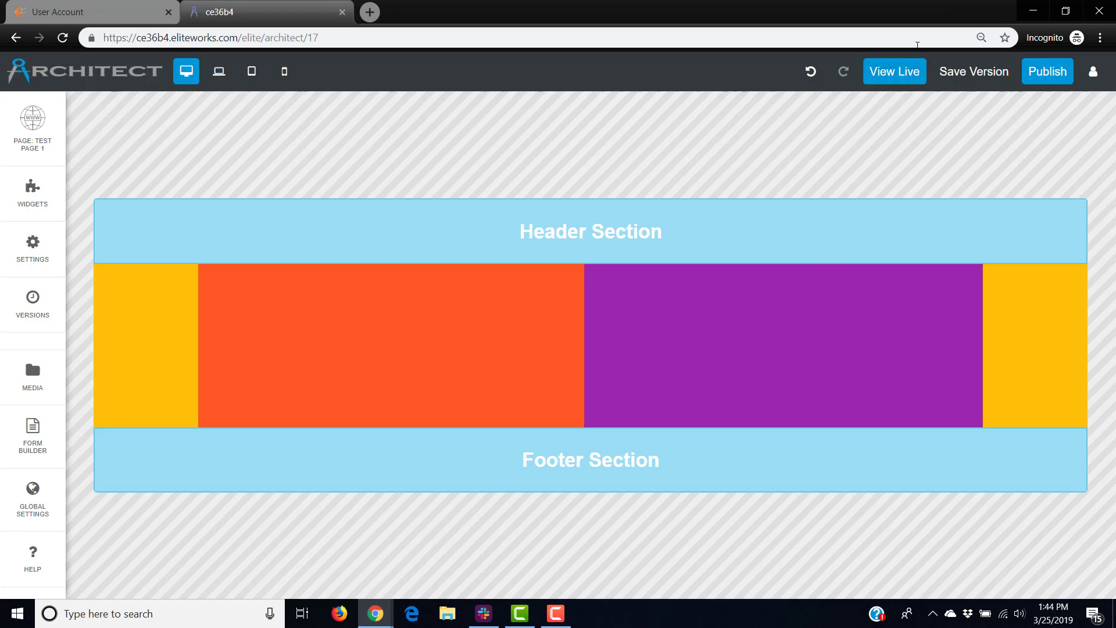
# Publish and confirm the page, then open the live testpage-1 in a new tab.
pyautogui.click(1044, 73)
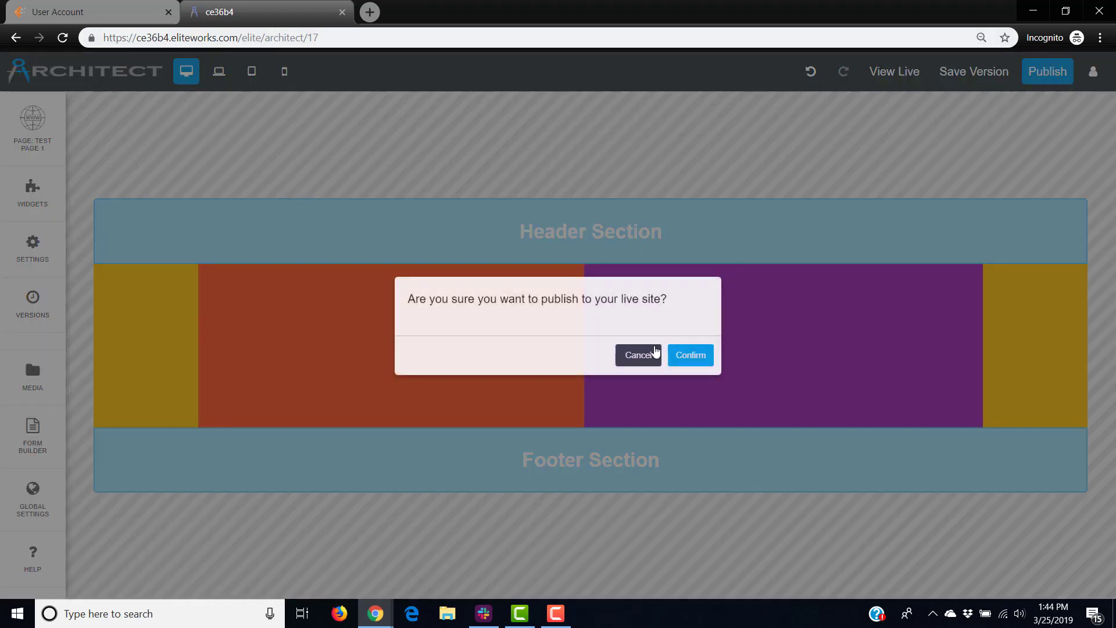
pyautogui.click(689, 356)
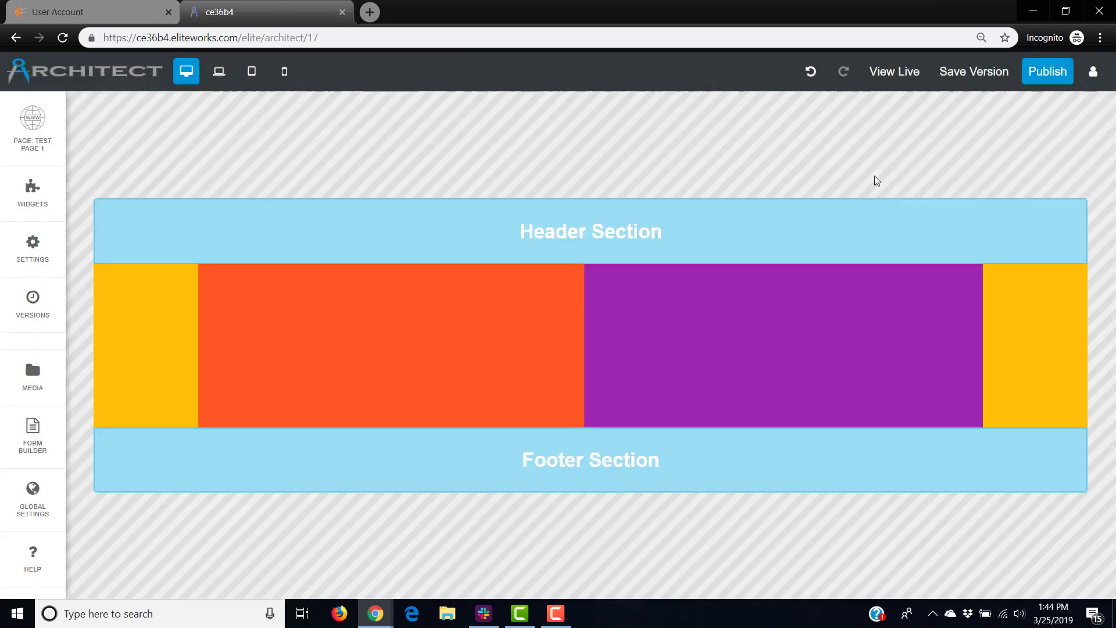
pyautogui.click(893, 73)
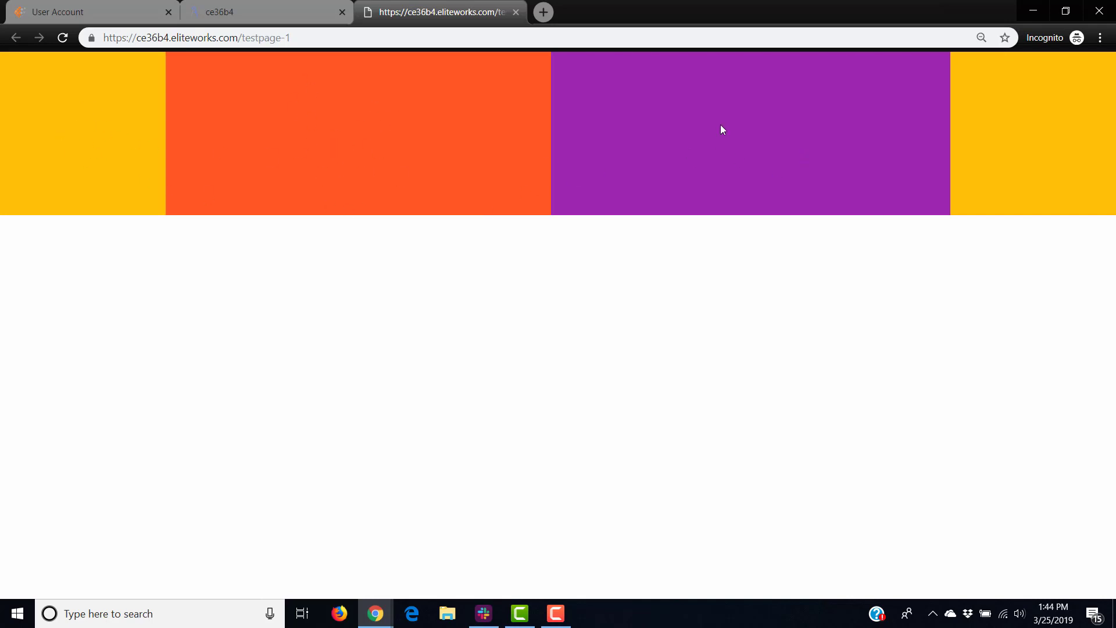
# Narrow the Chrome window to check the live page, then maximize it and return to the editor tab.
pyautogui.click(1066, 10)
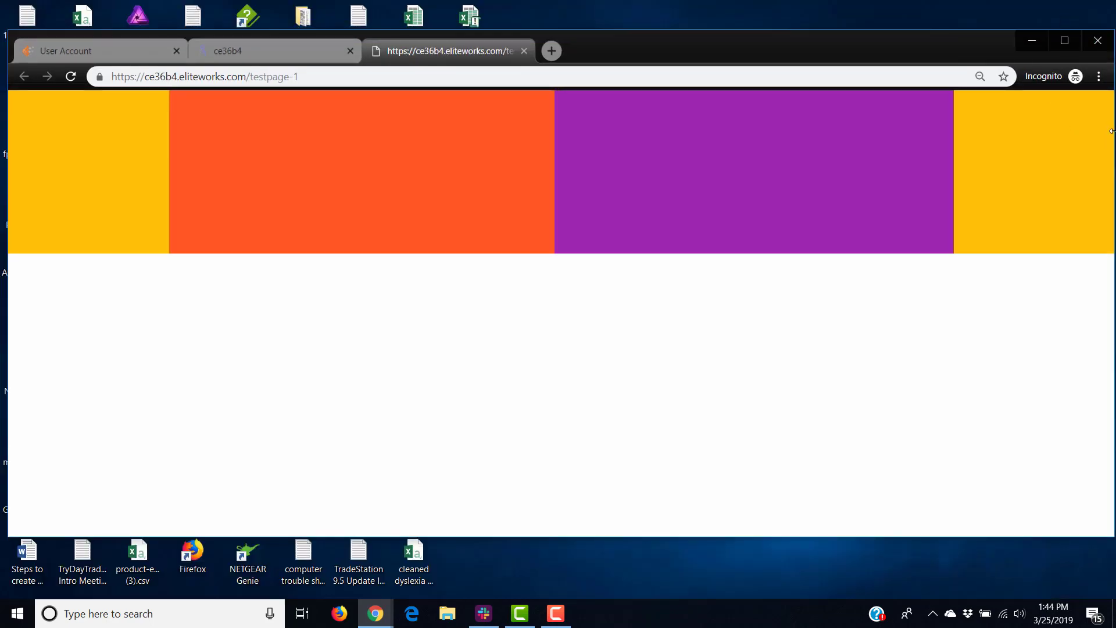
pyautogui.moveTo(1112, 131); pyautogui.dragTo(1049, 177)
pyautogui.click(998, 41)
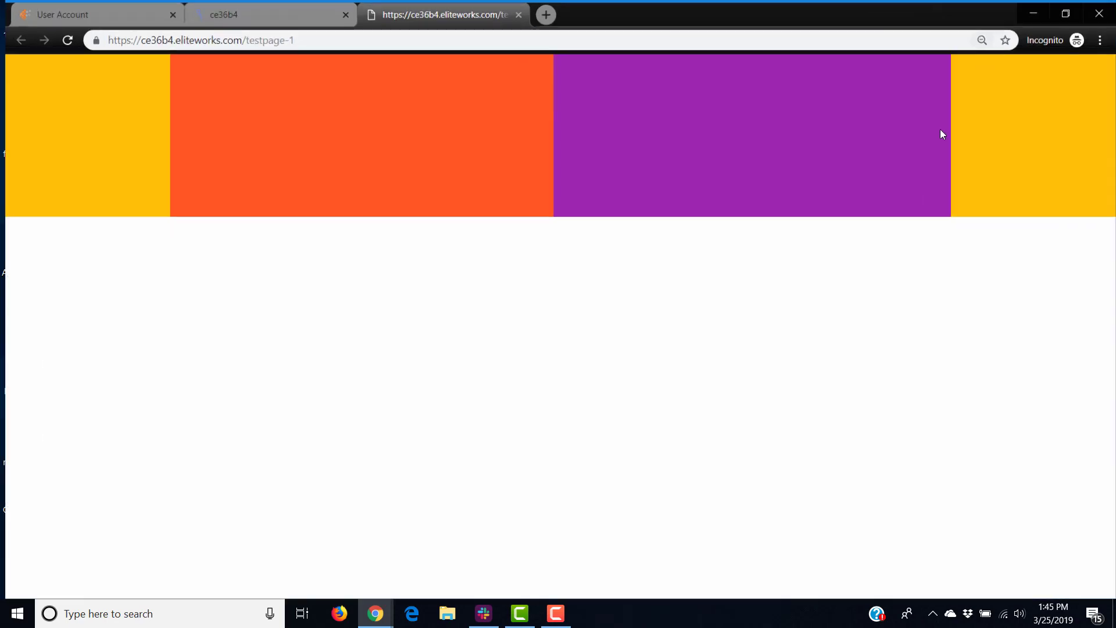
pyautogui.click(287, 12)
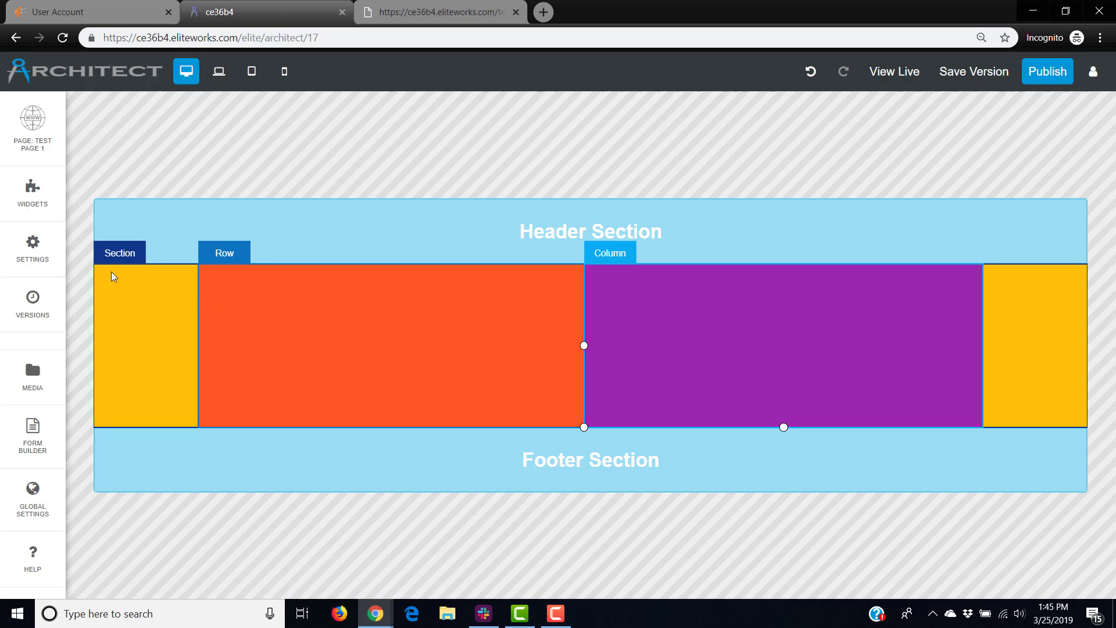
# Insert blank sections below and above the amber section, plus a blank row above the orange/purple row.
pyautogui.click(124, 256)
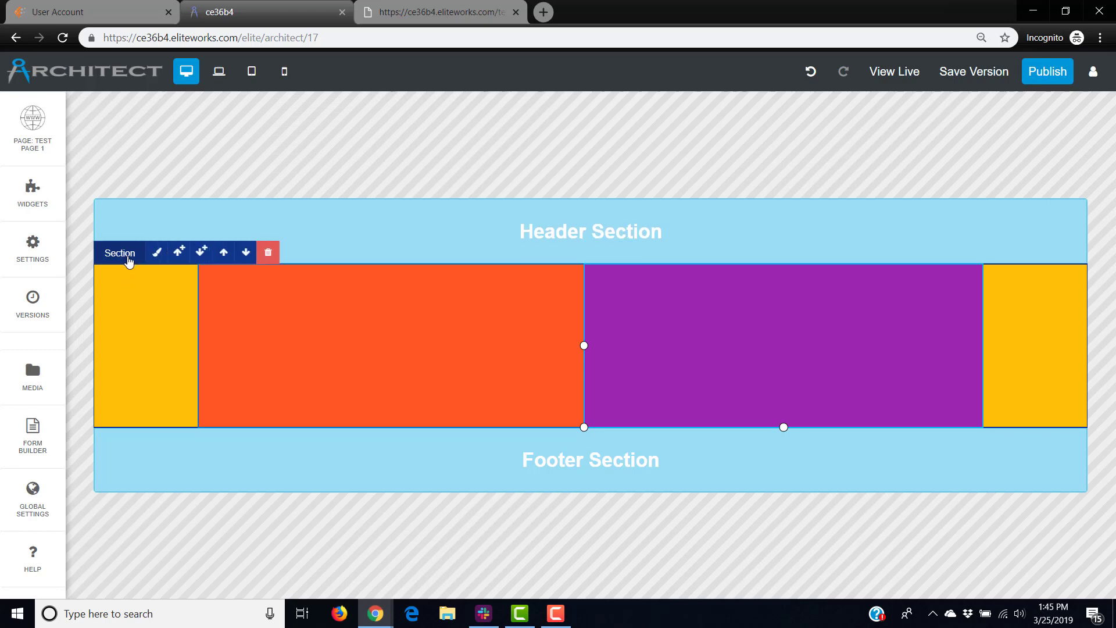
pyautogui.click(203, 253)
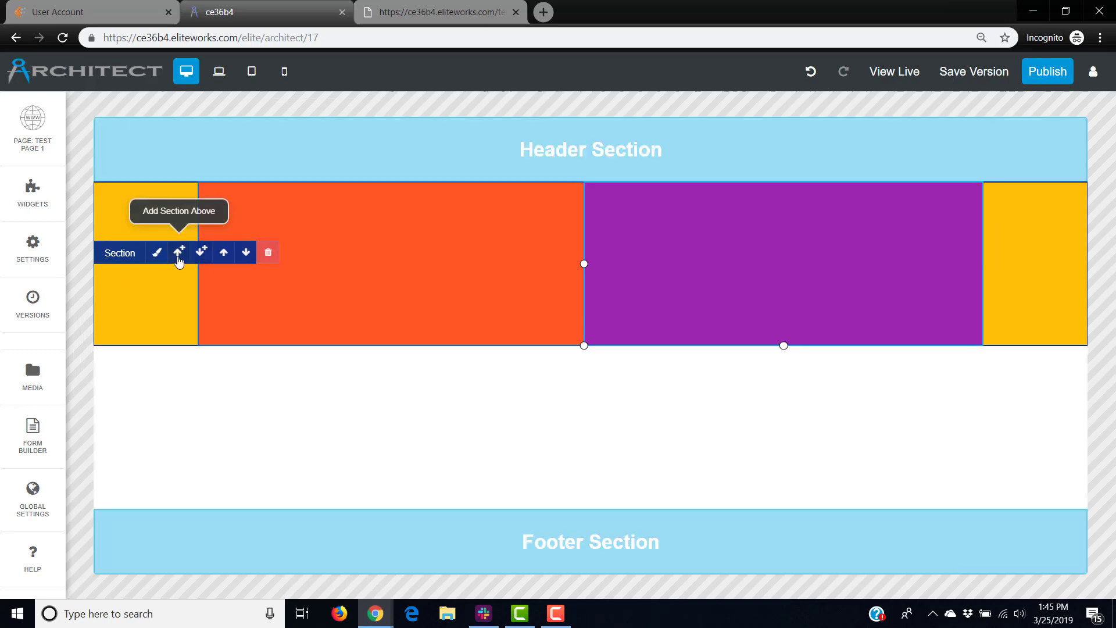
pyautogui.click(178, 256)
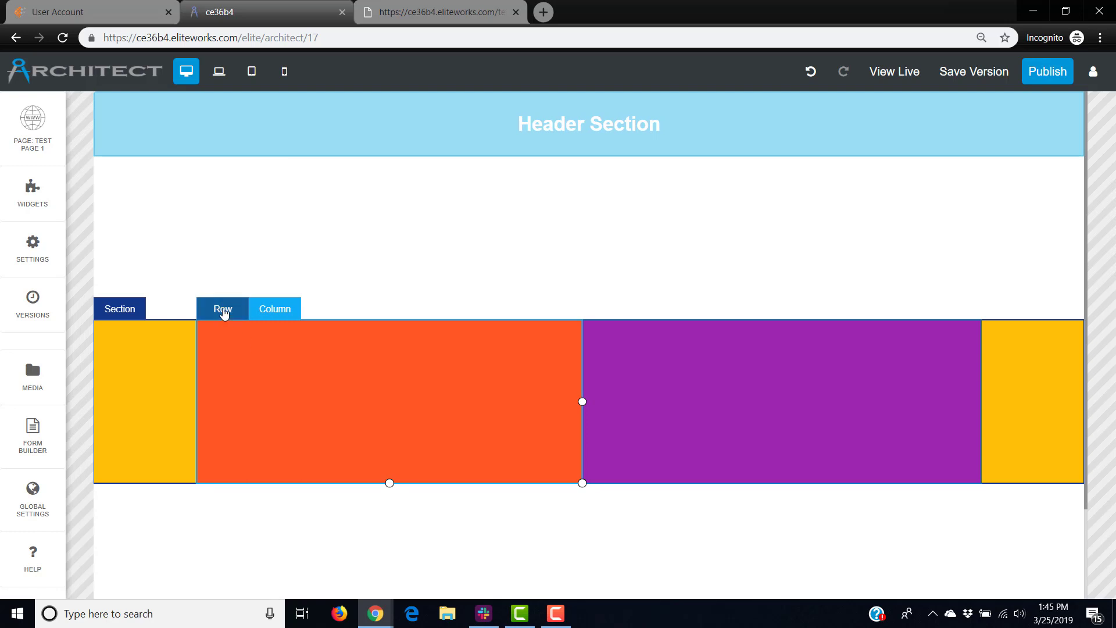
pyautogui.click(223, 311)
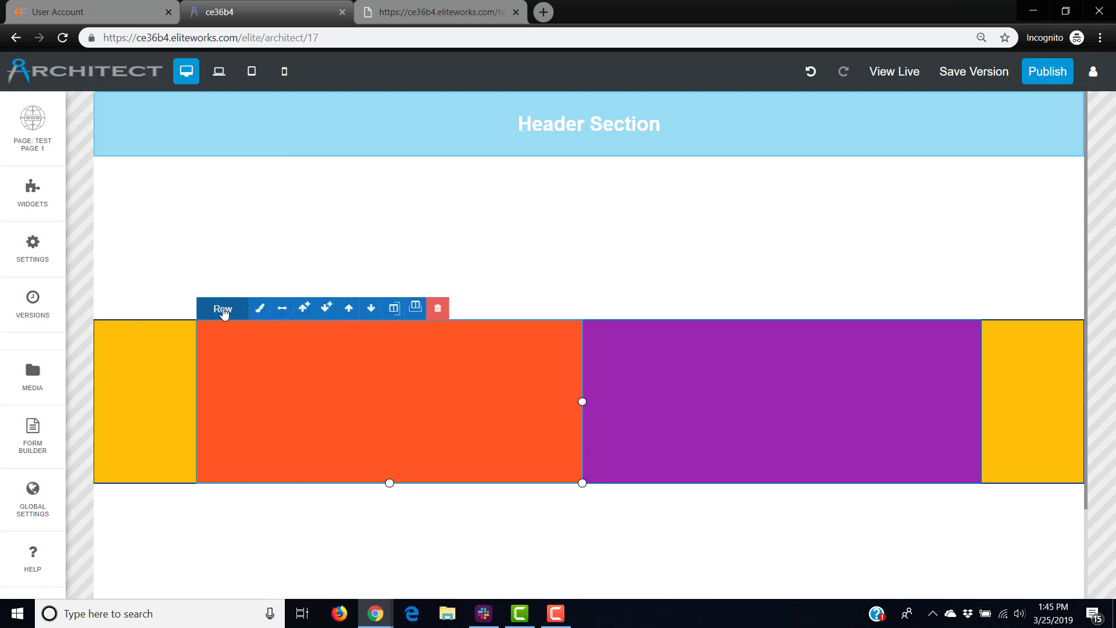
pyautogui.click(305, 309)
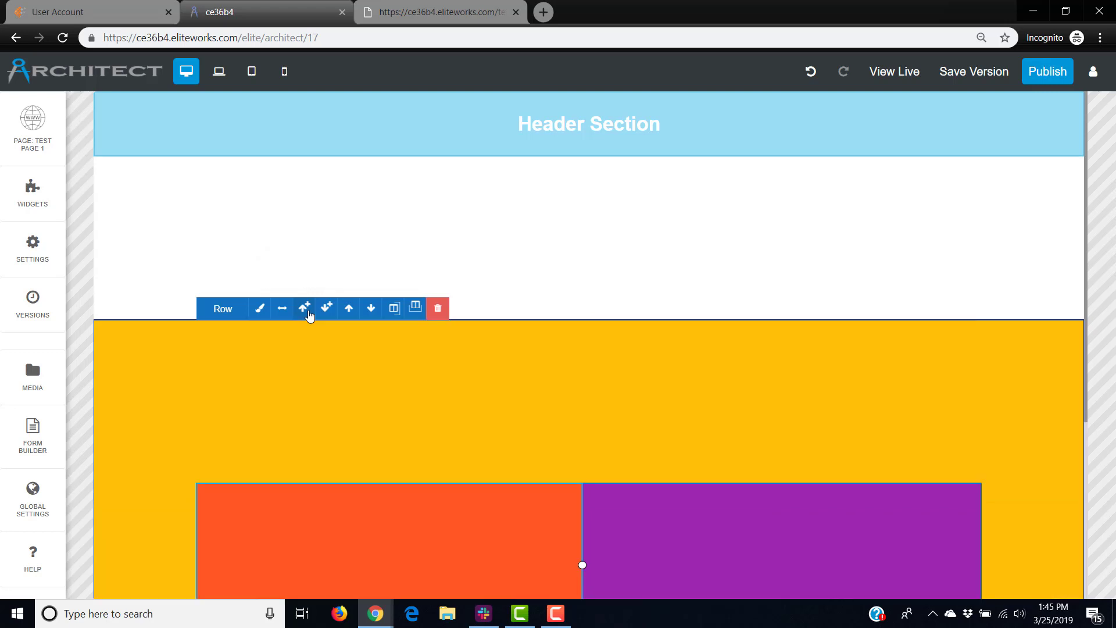
# Shrink the top empty row to a thin band and add a thin empty row below the orange/purple row.
pyautogui.scroll(-2, 327, 446)
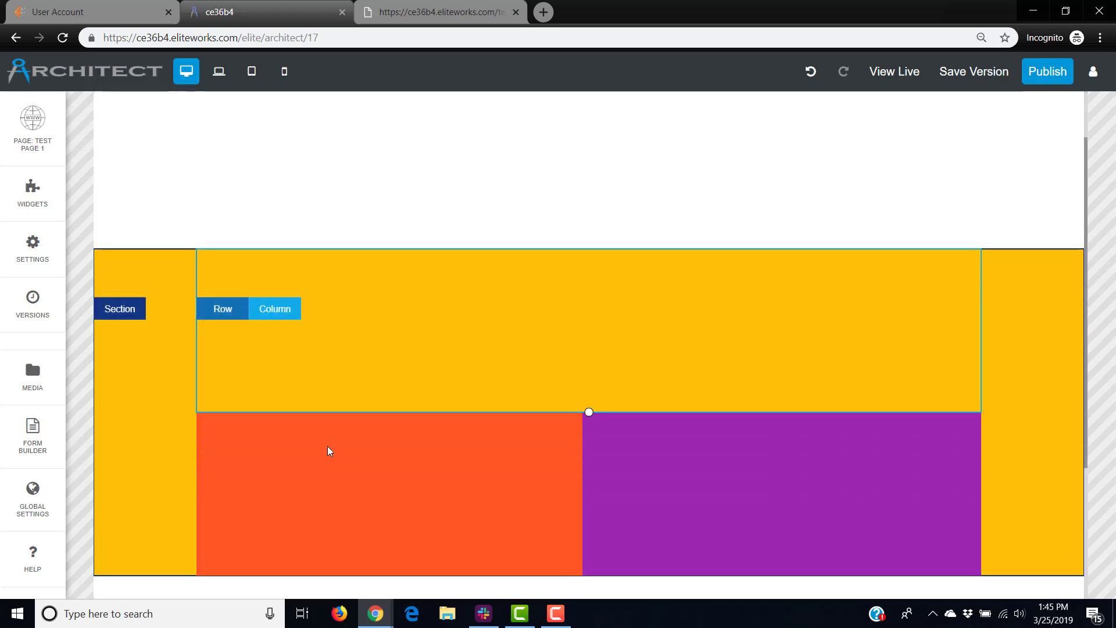
pyautogui.moveTo(589, 374); pyautogui.dragTo(597, 255)
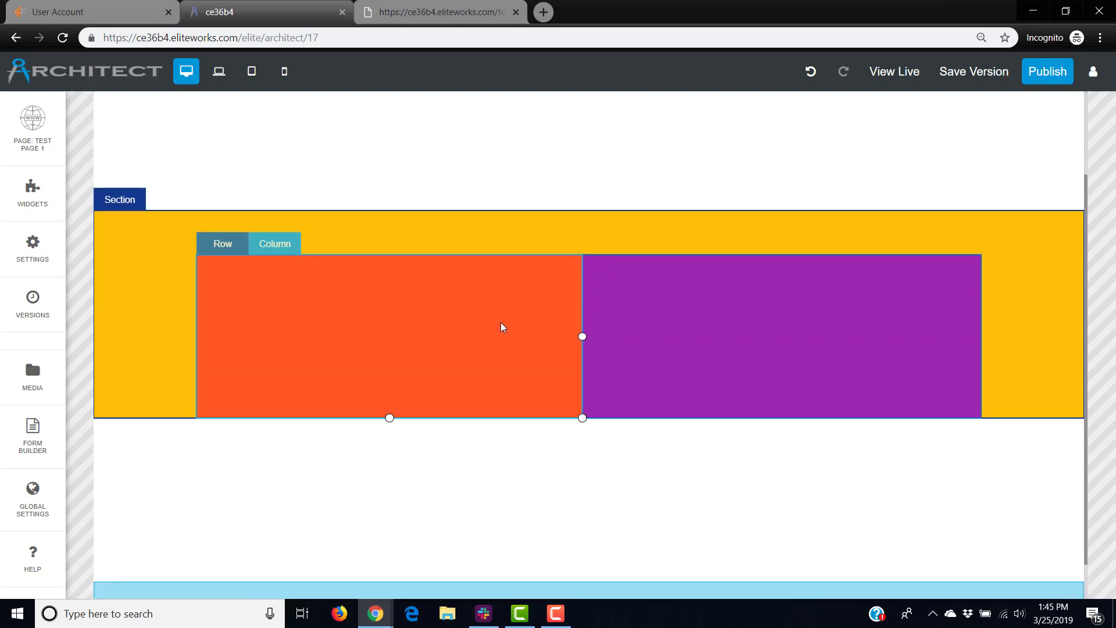
pyautogui.click(226, 245)
pyautogui.click(327, 243)
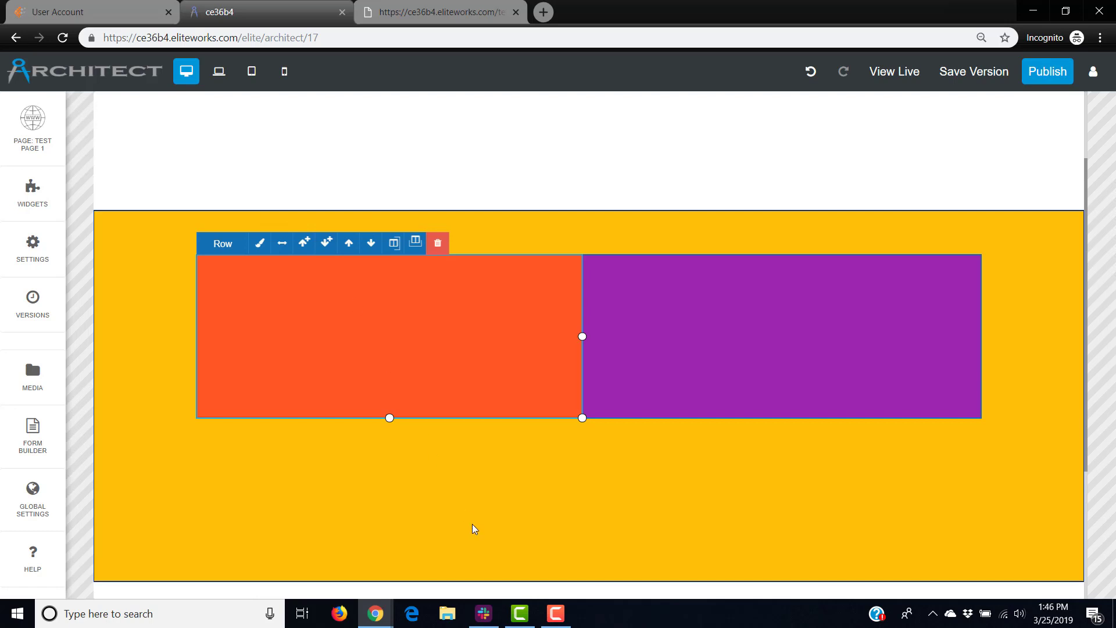
pyautogui.moveTo(589, 581); pyautogui.dragTo(606, 463)
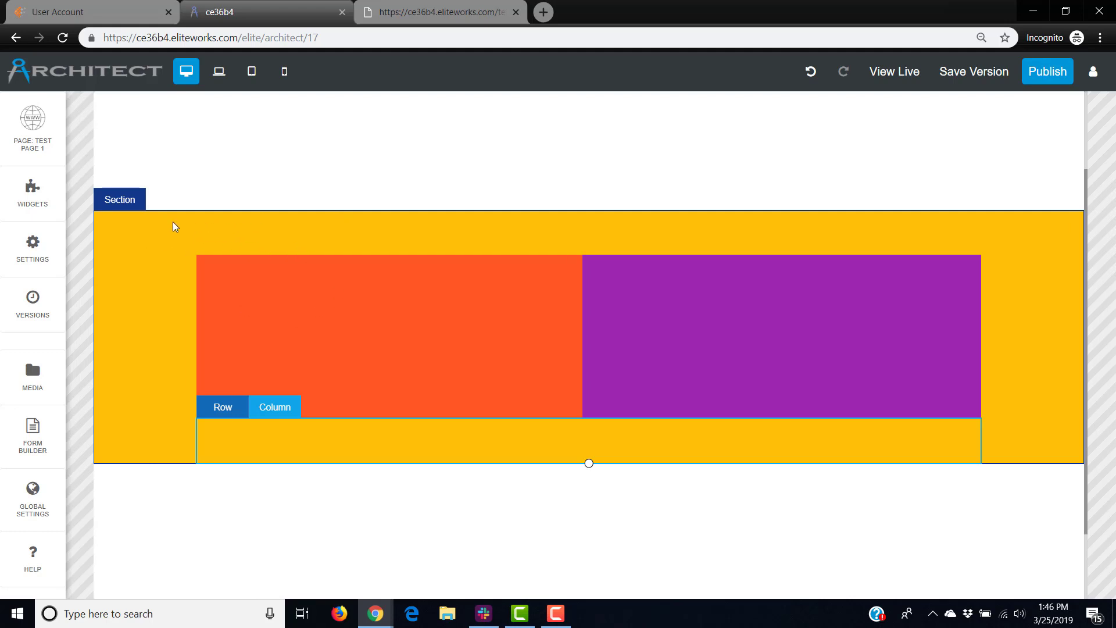
# Select the orange column, purple column, and both yellow spacer rows in turn to check them.
pyautogui.click(471, 366)
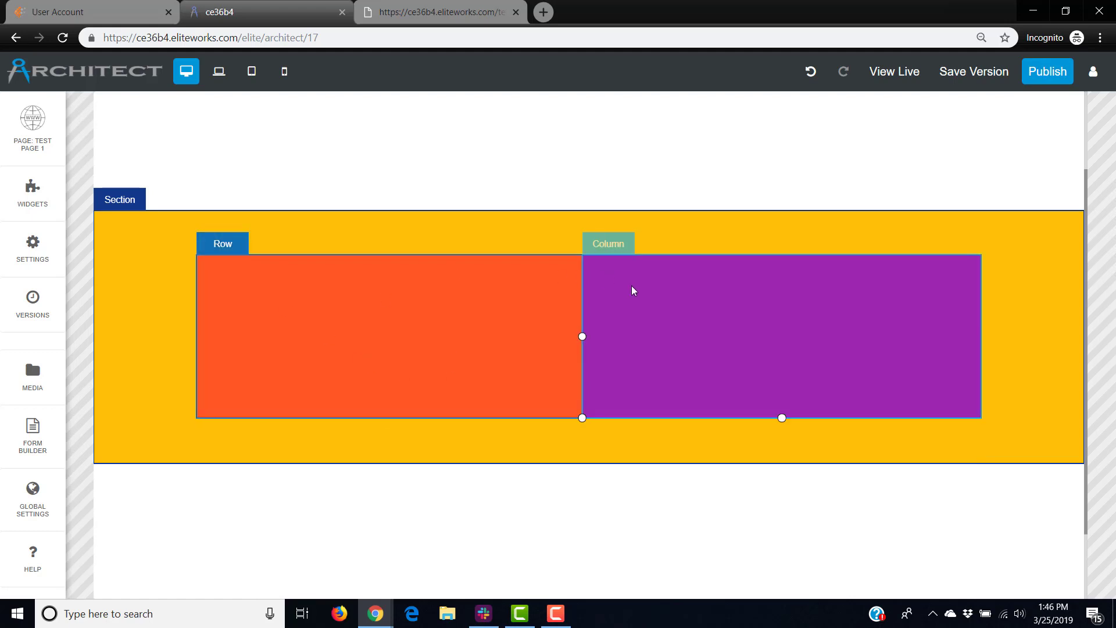
pyautogui.click(670, 318)
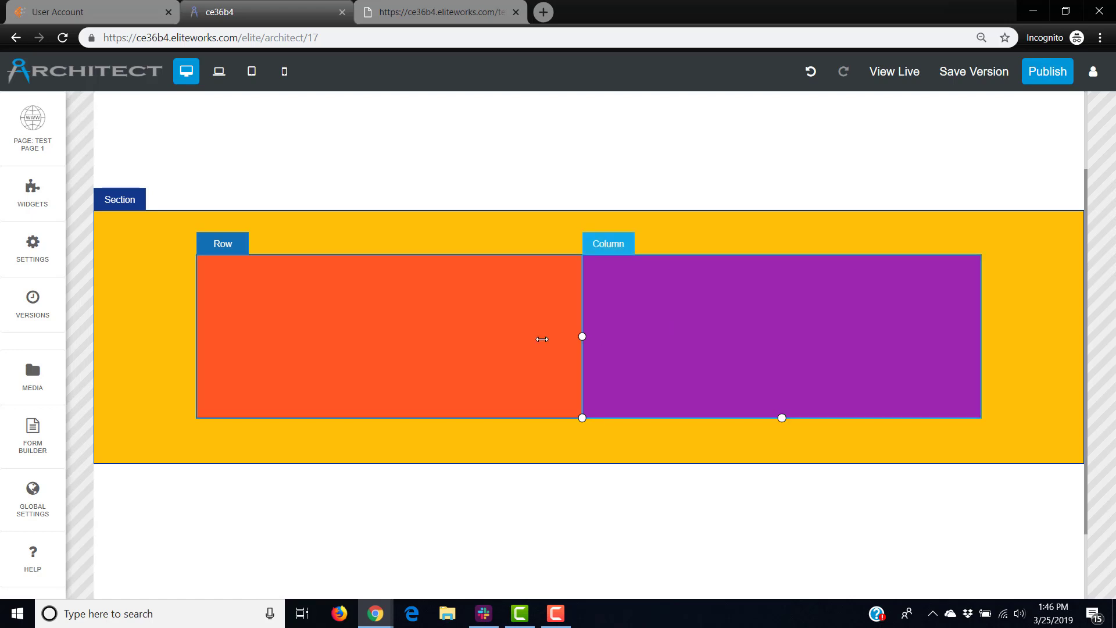
pyautogui.click(526, 436)
pyautogui.click(357, 240)
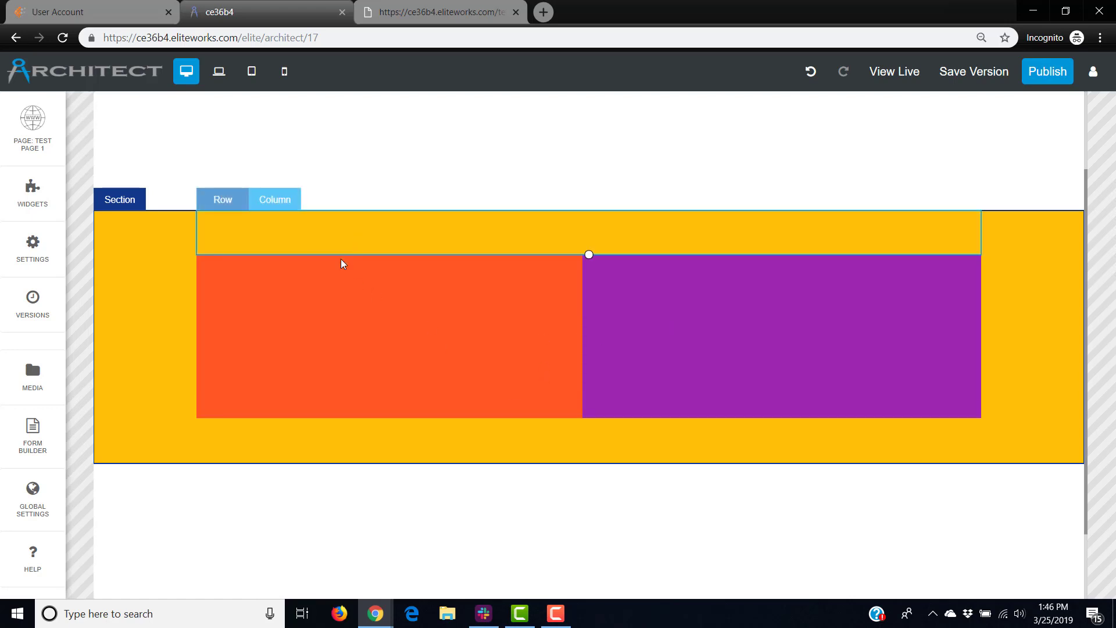